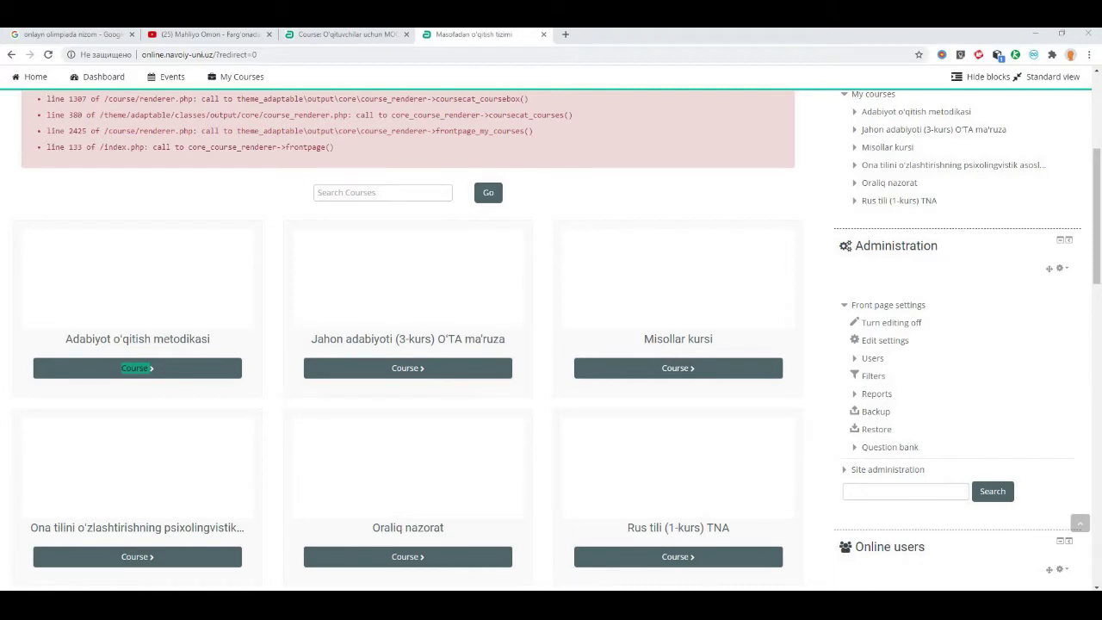
# Open the Misollar kursi course and switch its editing mode off and back on.
pyautogui.scroll(3, 485, 420)
pyautogui.scroll(-1, 486, 420)
pyautogui.scroll(-1, 603, 413)
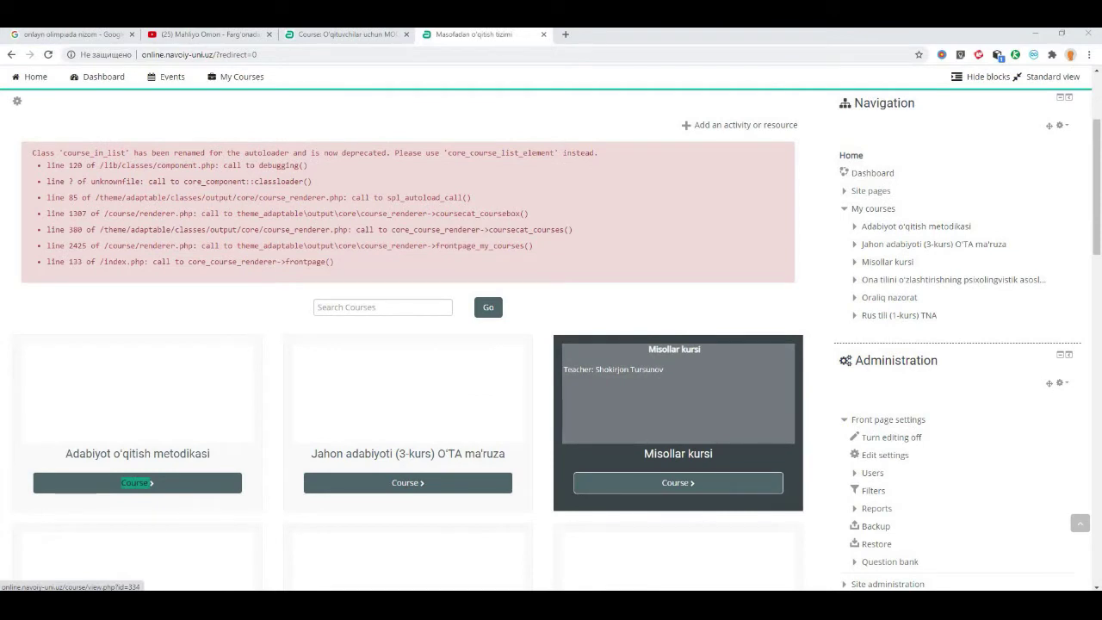
pyautogui.click(679, 482)
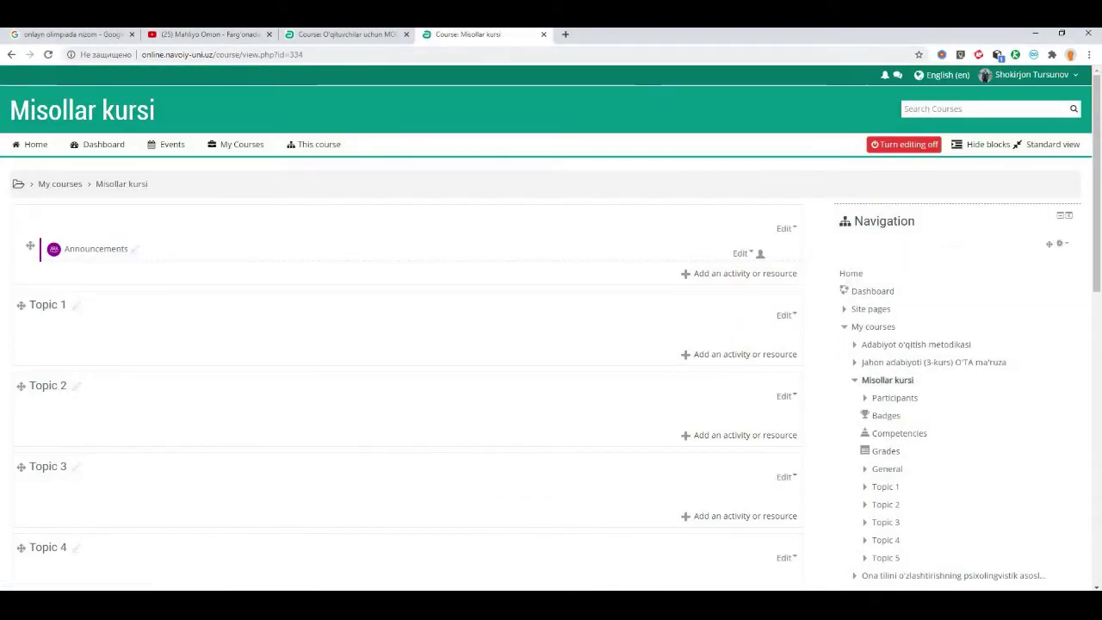
pyautogui.click(903, 144)
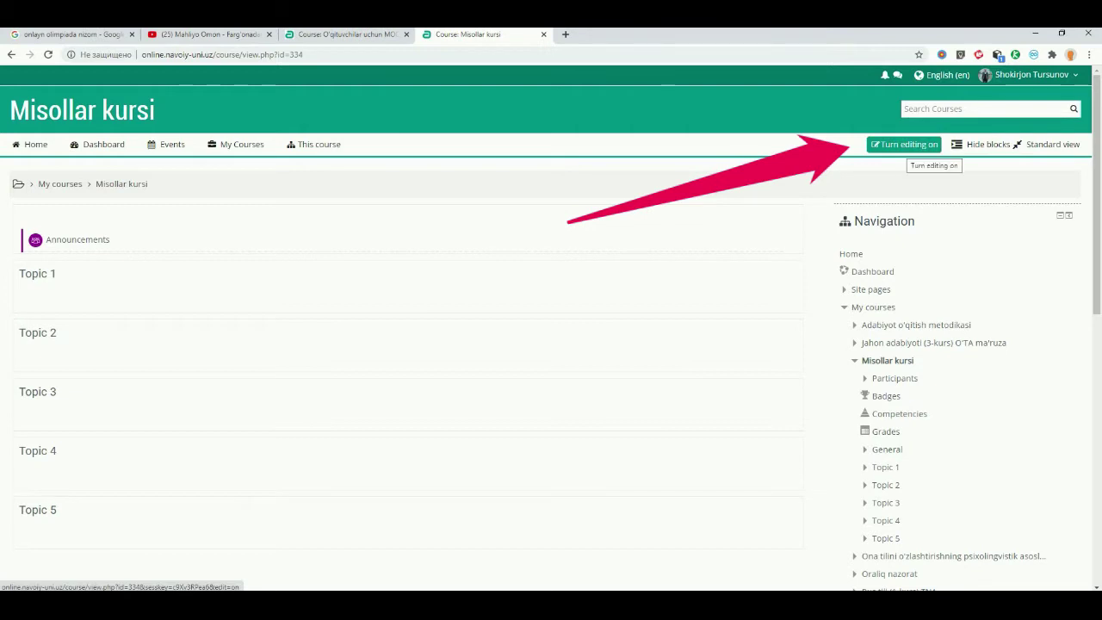
pyautogui.click(908, 145)
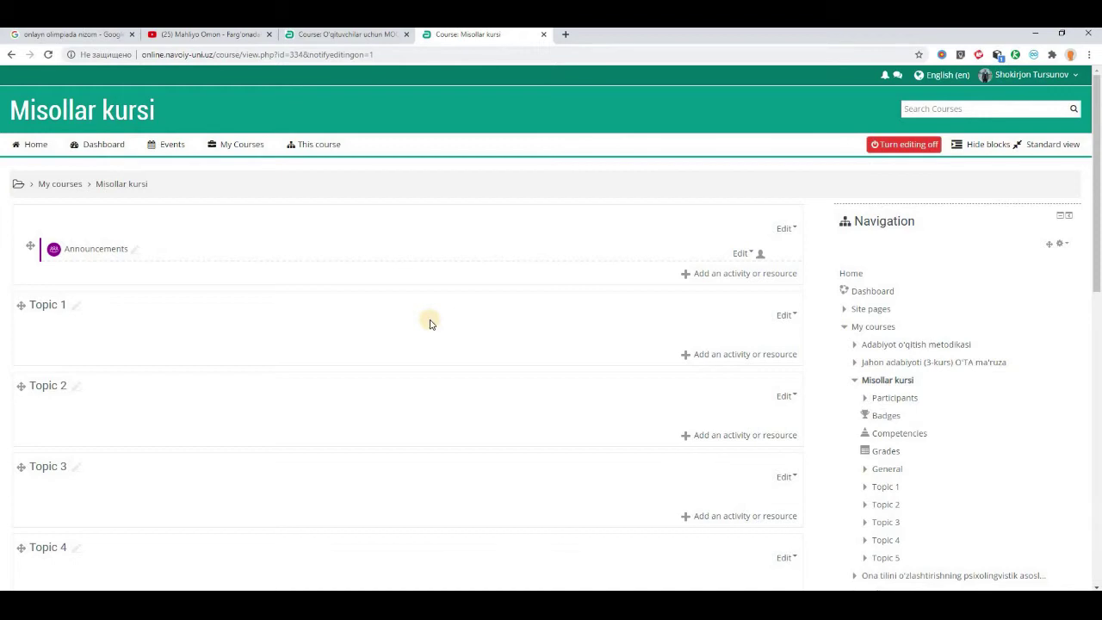
# Switch to the desktop and open the ghghg folder in a maximized File Explorer window.
pyautogui.scroll(-2, 431, 323)
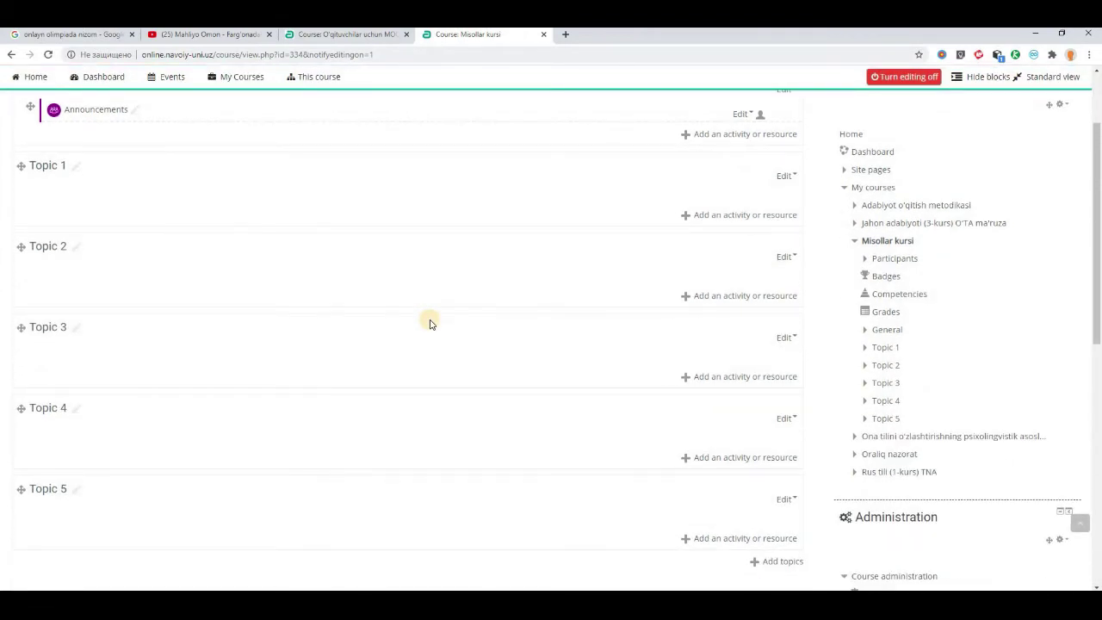
pyautogui.scroll(1, 431, 324)
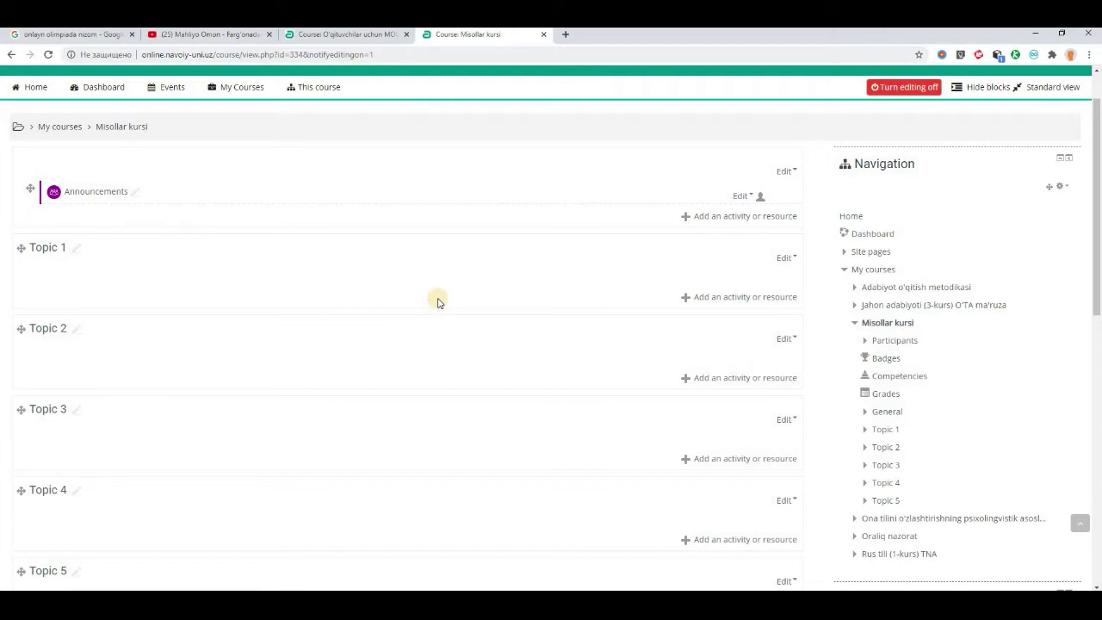
pyautogui.press('super+d')
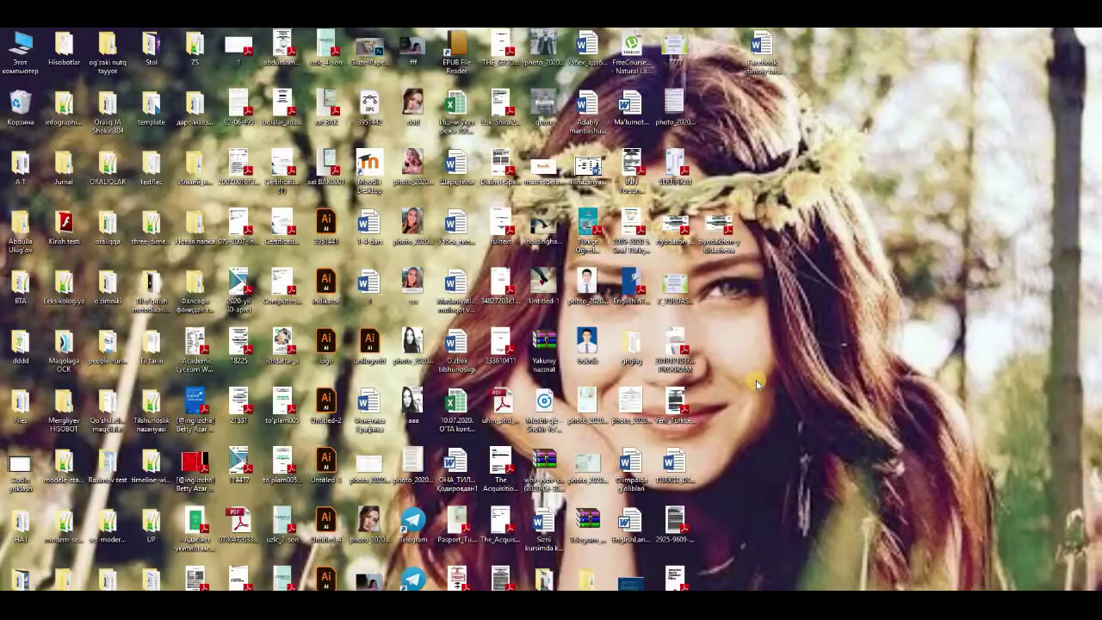
pyautogui.doubleClick(634, 345)
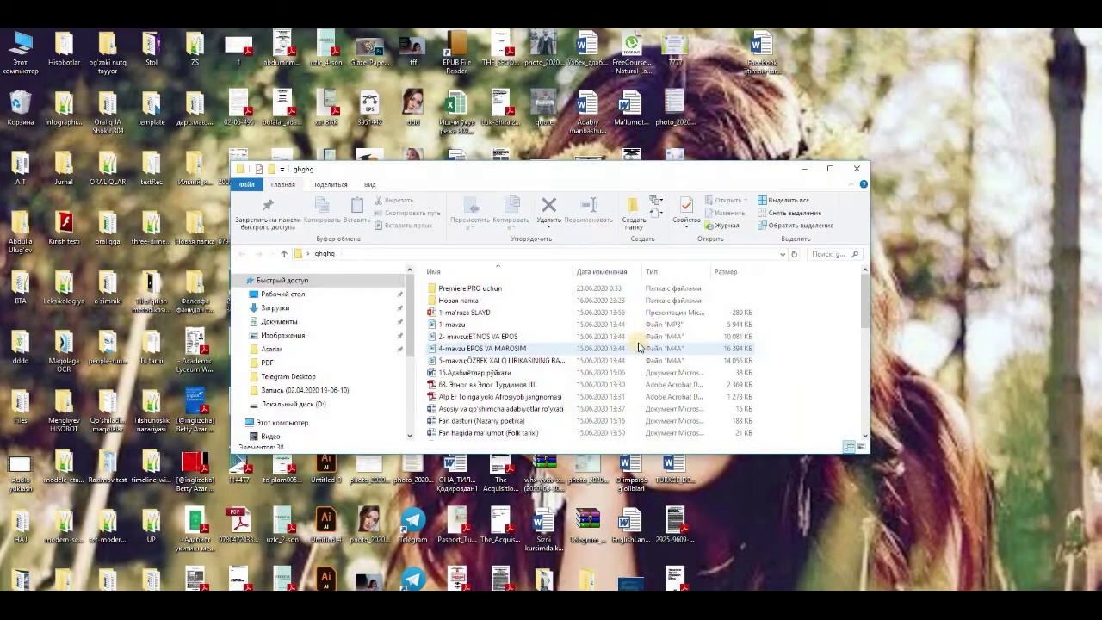
pyautogui.click(830, 168)
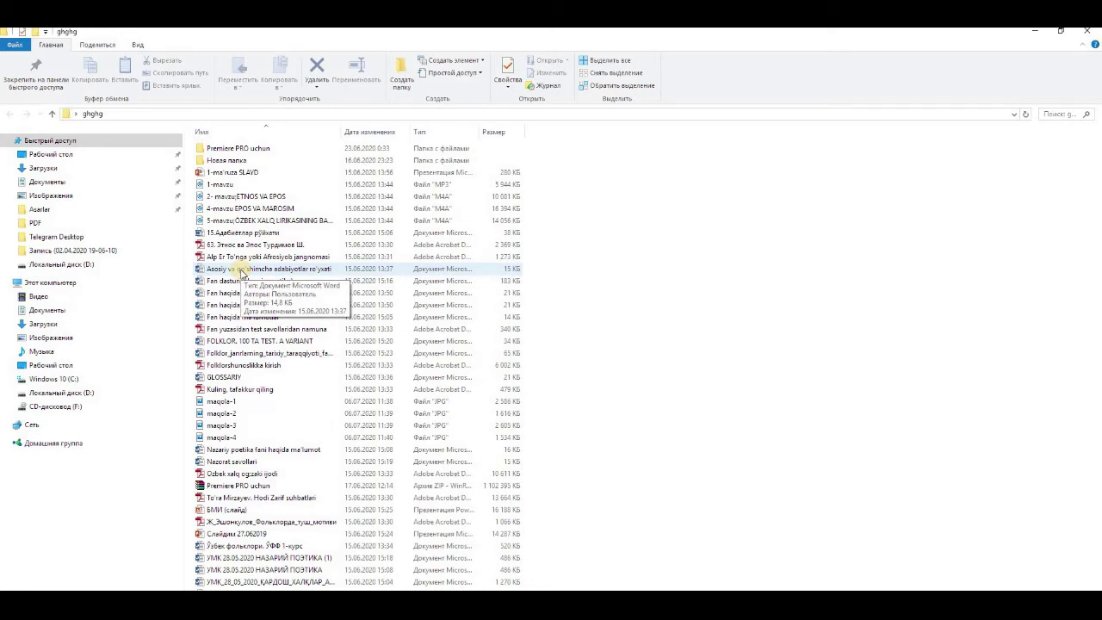
# Upload the Word document "Asosiy va qo'shimcha adabiyotlar ro'yxati" from the ghghg folder into Topic 1 of the course in Chrome.
pyautogui.click(242, 270)
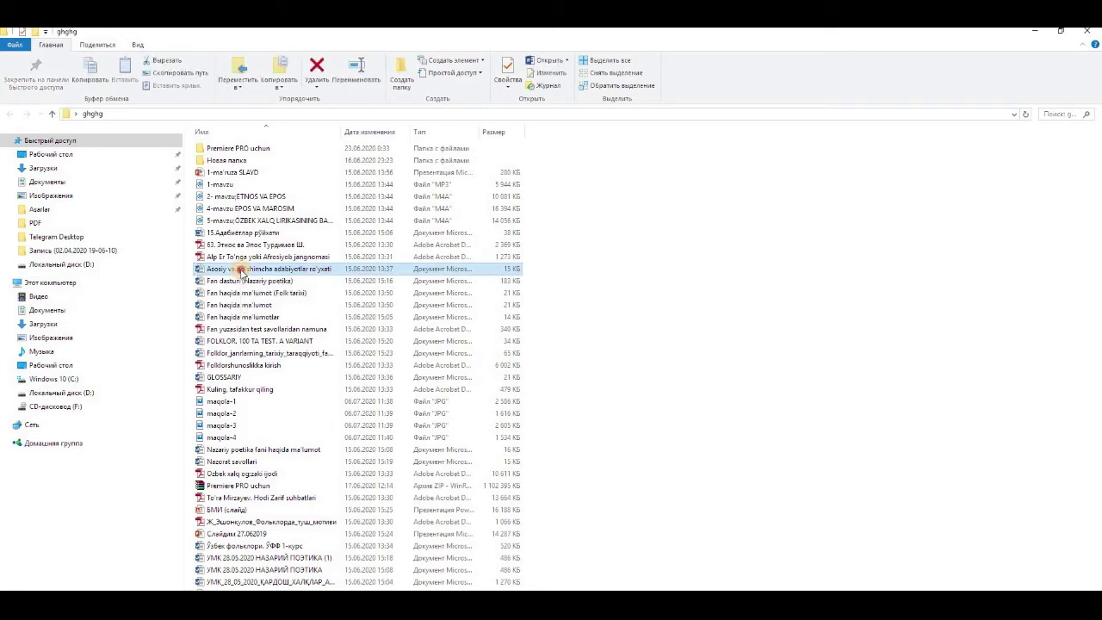
pyautogui.moveTo(269, 293); pyautogui.dragTo(308, 310)
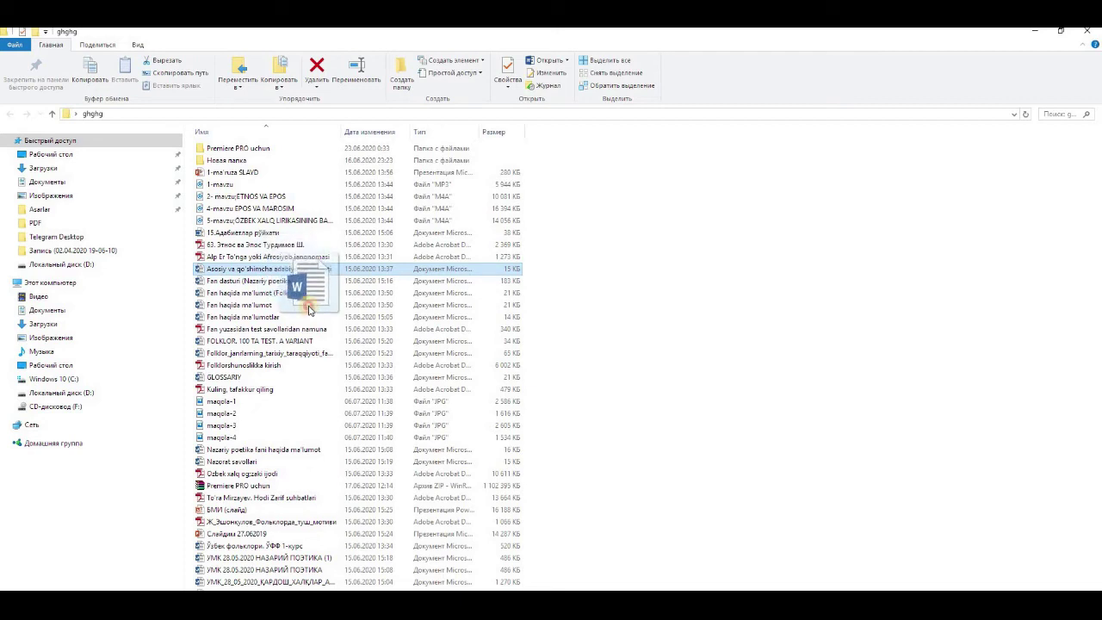
pyautogui.hotkey('alt', 'Tab')
pyautogui.moveTo(308, 310); pyautogui.dragTo(308, 306)
pyautogui.hotkey('alt', 'Tab')
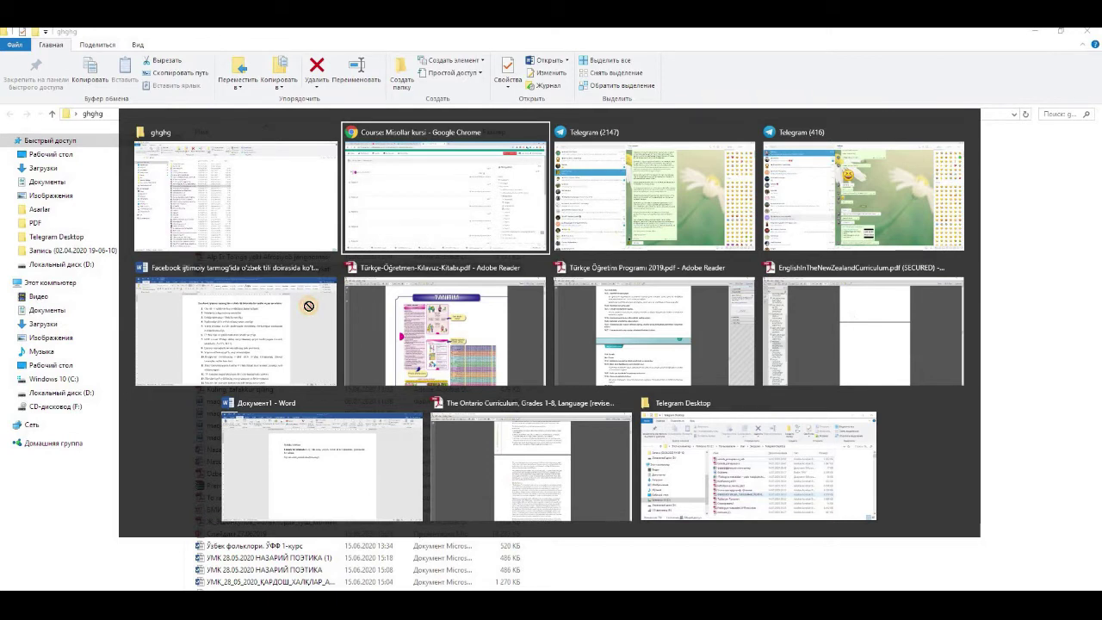
pyautogui.moveTo(308, 306); pyautogui.dragTo(308, 305)
pyautogui.press('Tab')
pyautogui.press('Tab')
pyautogui.press('Tab')
pyautogui.press('Tab')
pyautogui.press('Tab')
pyautogui.press('Tab')
pyautogui.press('Tab')
pyautogui.press('Tab')
pyautogui.press('Tab')
pyautogui.press('Tab')
pyautogui.press('Tab')
pyautogui.moveTo(308, 305); pyautogui.dragTo(308, 305)
pyautogui.press('Tab')
pyautogui.press('Tab')
pyautogui.press('Tab')
pyautogui.press('Tab')
pyautogui.press('Tab')
pyautogui.press('Tab')
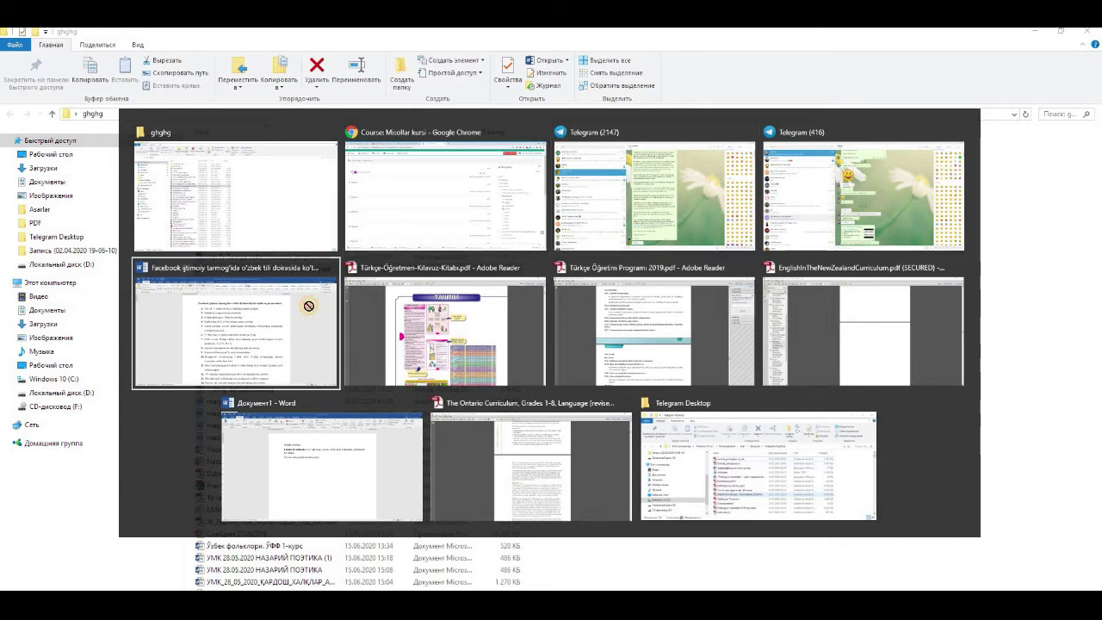
pyautogui.press('Tab')
pyautogui.press('Tab')
pyautogui.press('Tab')
pyautogui.press('Tab')
pyautogui.press('Tab')
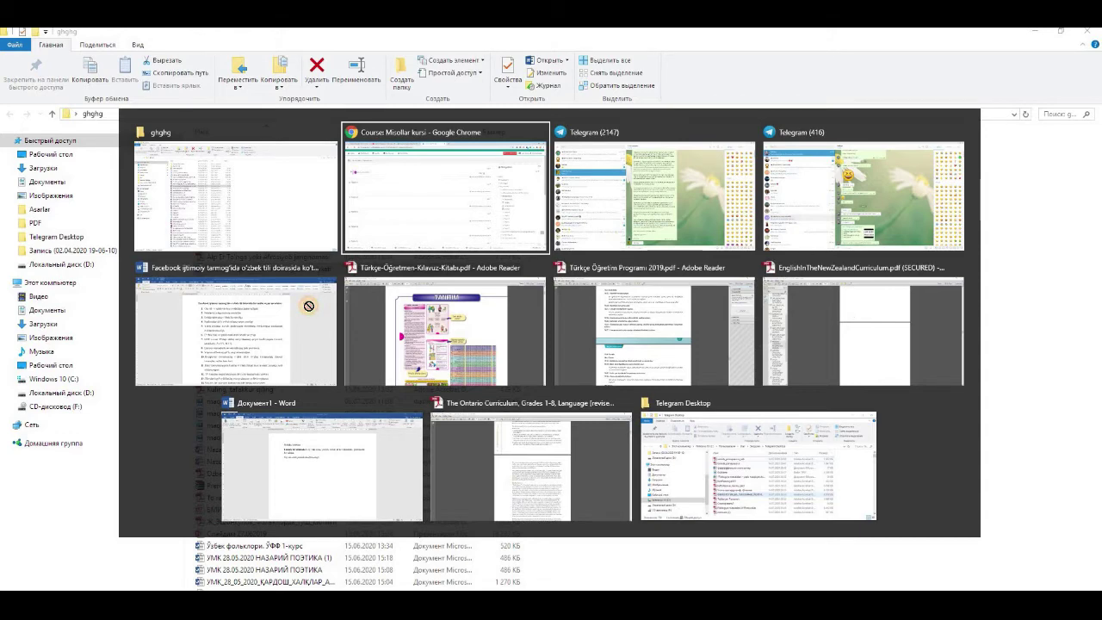
pyautogui.hotkey('alt', 'Tab')
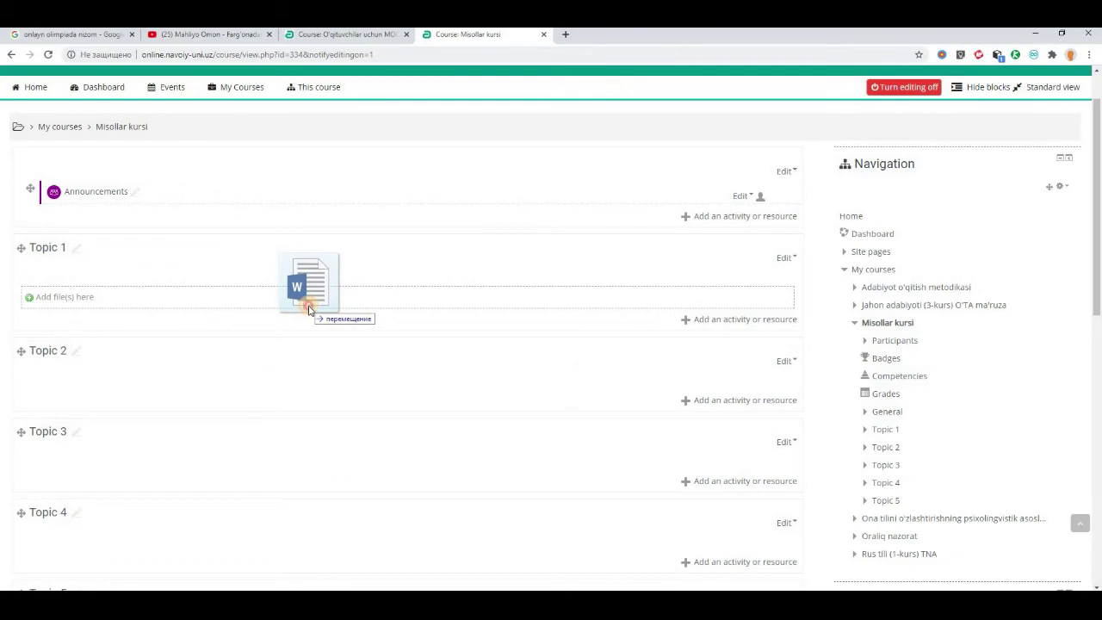
pyautogui.moveTo(309, 309); pyautogui.dragTo(157, 304)
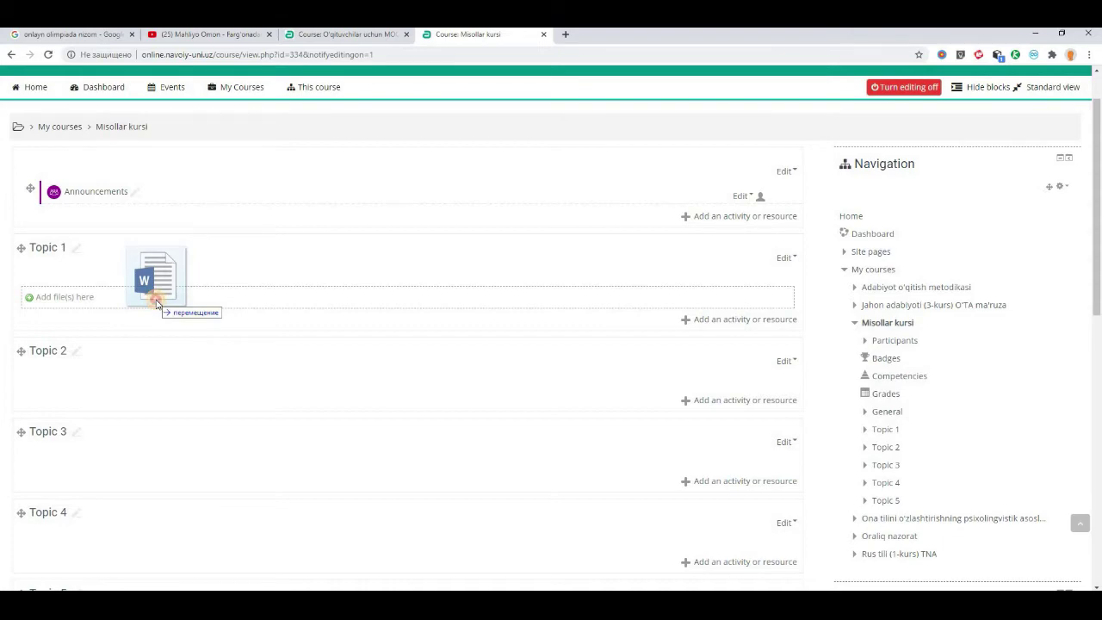
pyautogui.hotkey('alt', 'Tab')
pyautogui.moveTo(156, 303); pyautogui.dragTo(156, 303)
pyautogui.hotkey('alt', 'Tab')
pyautogui.moveTo(156, 303); pyautogui.dragTo(155, 303)
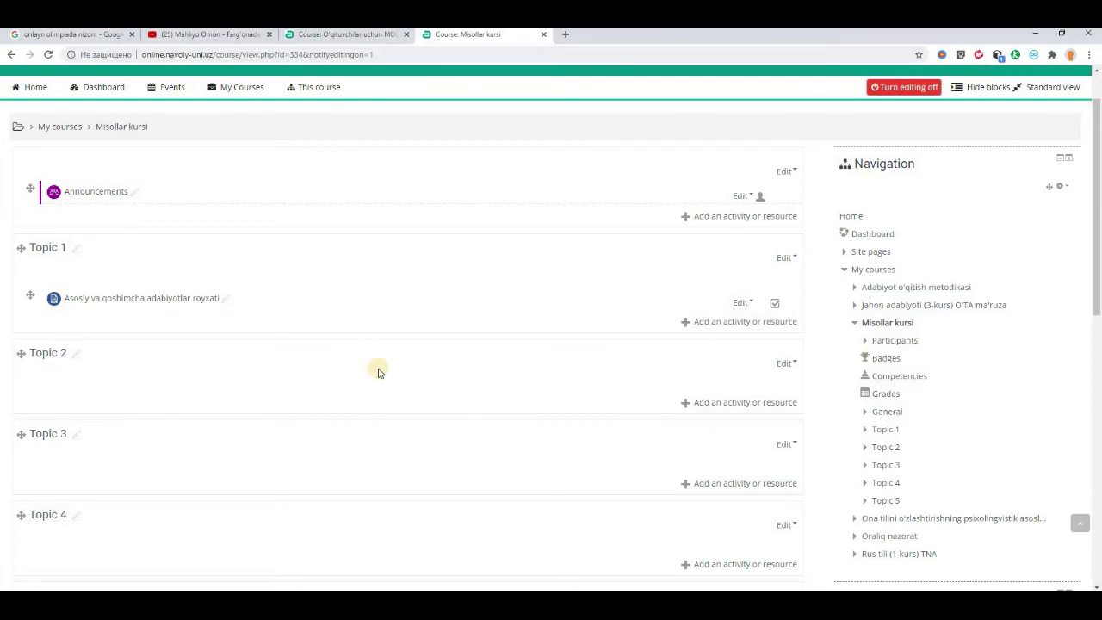
# Upload the "63. Этнос ва Эпос" PDF from the ghghg folder into Topic 1, below the Word document.
pyautogui.hotkey('alt', 'Tab')
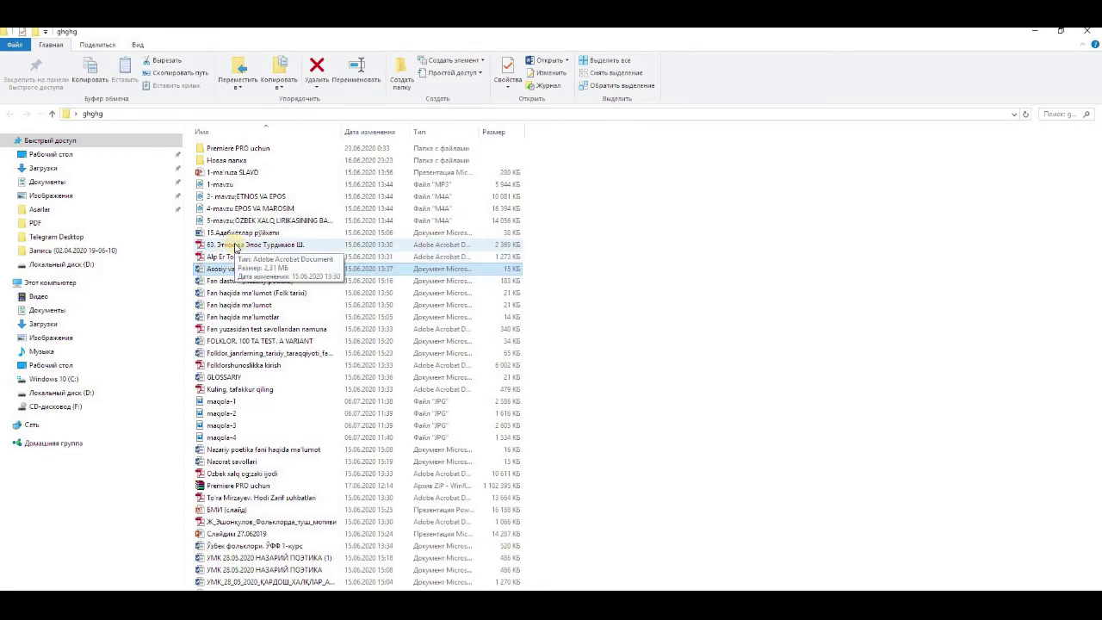
pyautogui.moveTo(236, 248); pyautogui.dragTo(285, 327)
pyautogui.hotkey('alt', 'Tab')
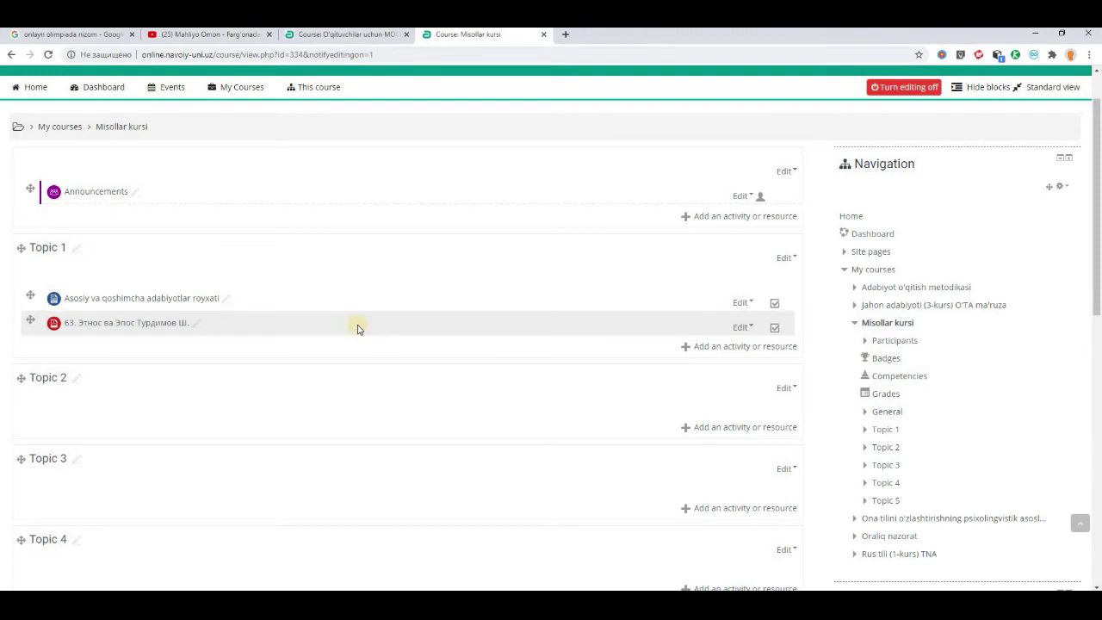
# Upload the "1-ma'ruza SLAYD" presentation from the ghghg folder as the last item in Topic 1.
pyautogui.hotkey('alt', 'Tab')
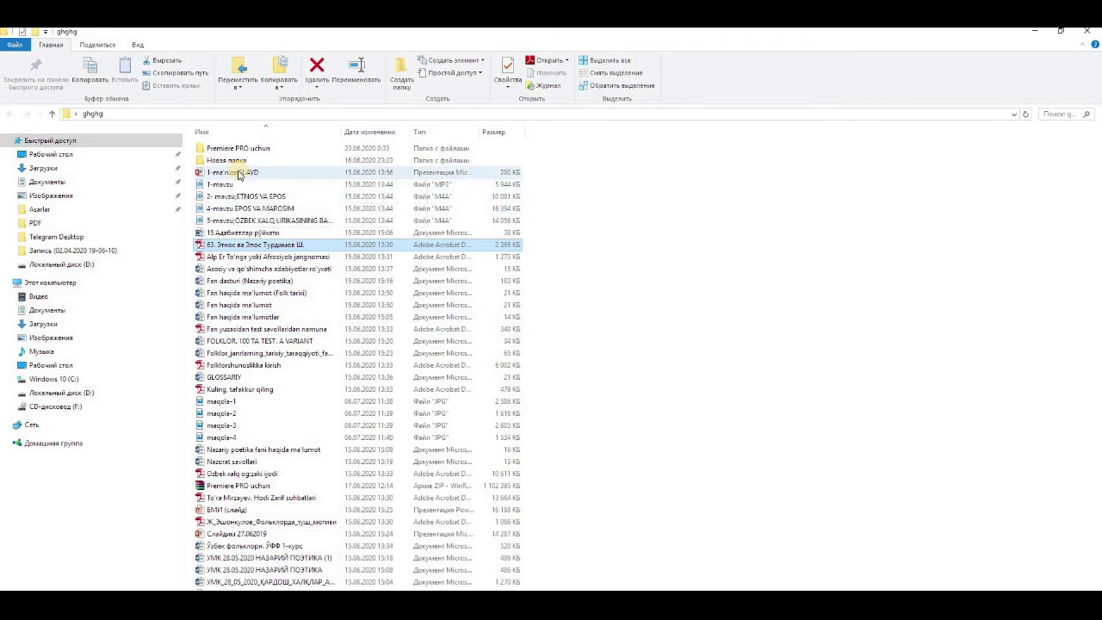
pyautogui.moveTo(232, 176); pyautogui.dragTo(172, 347)
pyautogui.hotkey('alt', 'Tab')
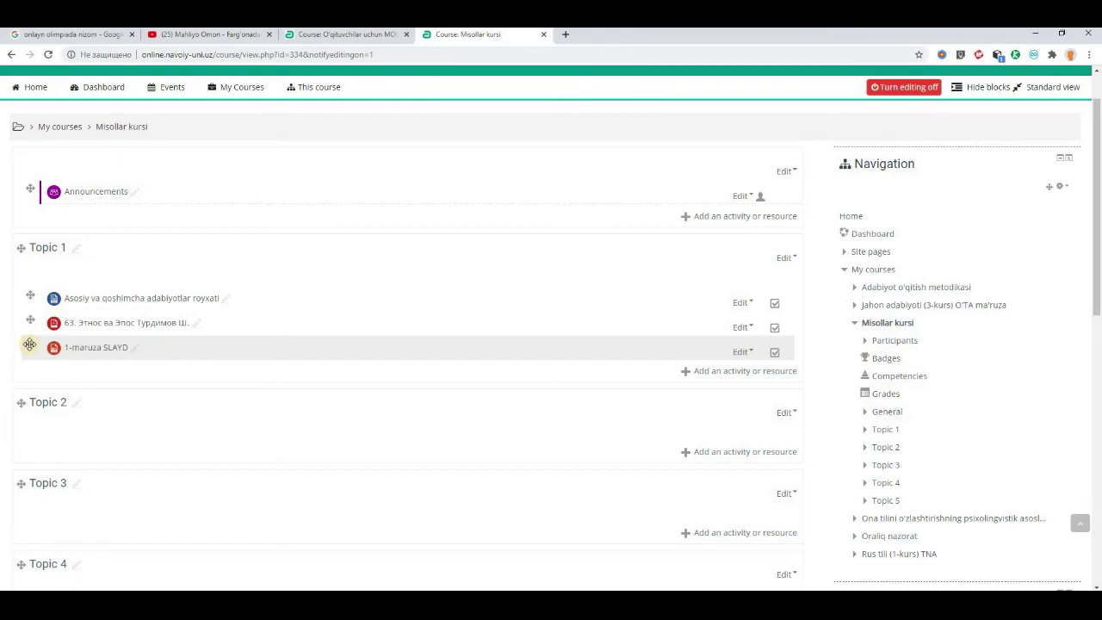
# Reorder Topic 1 so 1-maruza SLAYD comes first and the Asosiy va qoshimcha adabiyotlar royxati document comes last.
pyautogui.moveTo(29, 344); pyautogui.dragTo(28, 289)
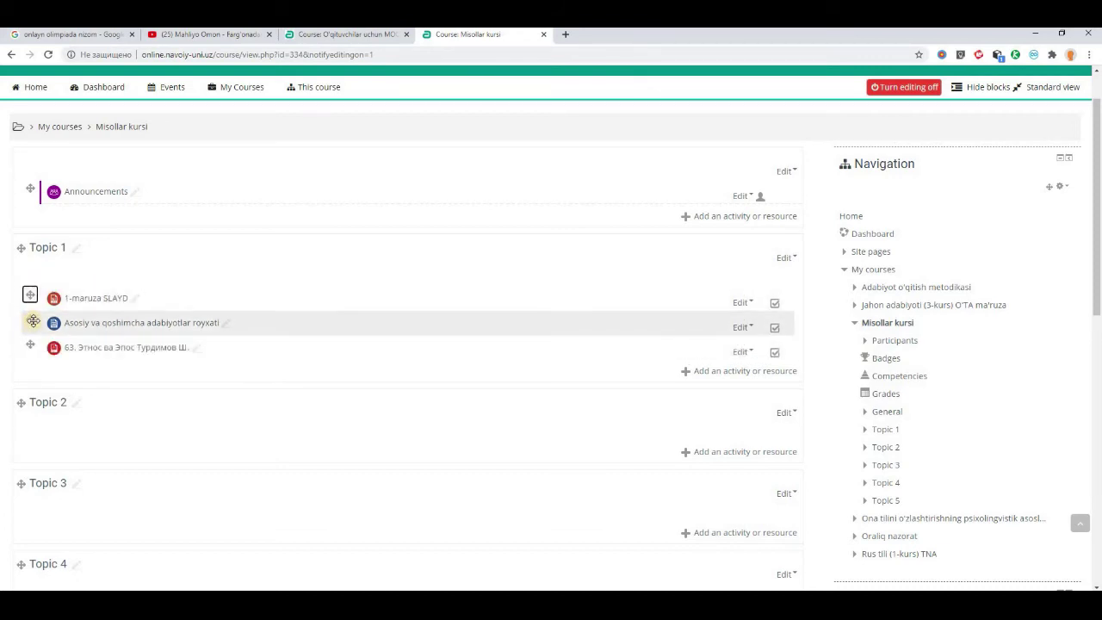
pyautogui.moveTo(29, 297); pyautogui.dragTo(31, 353)
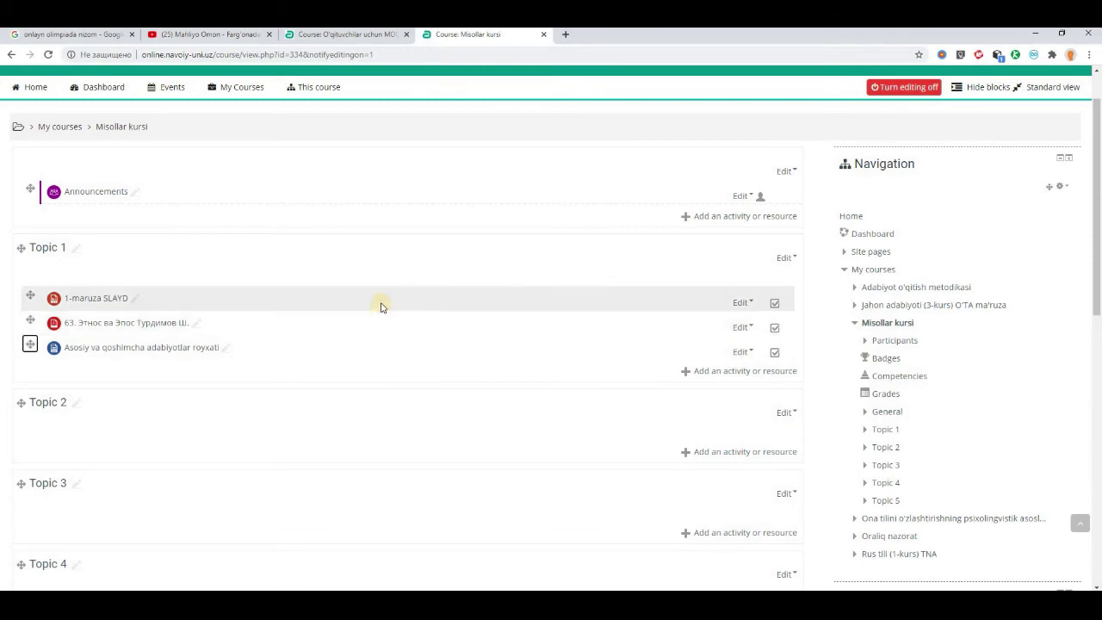
# Move 1-maruza SLAYD to Topic 2 and the Этнос ва Эпос PDF to Topic 3, and return both to Topic 1.
pyautogui.scroll(-2, 382, 305)
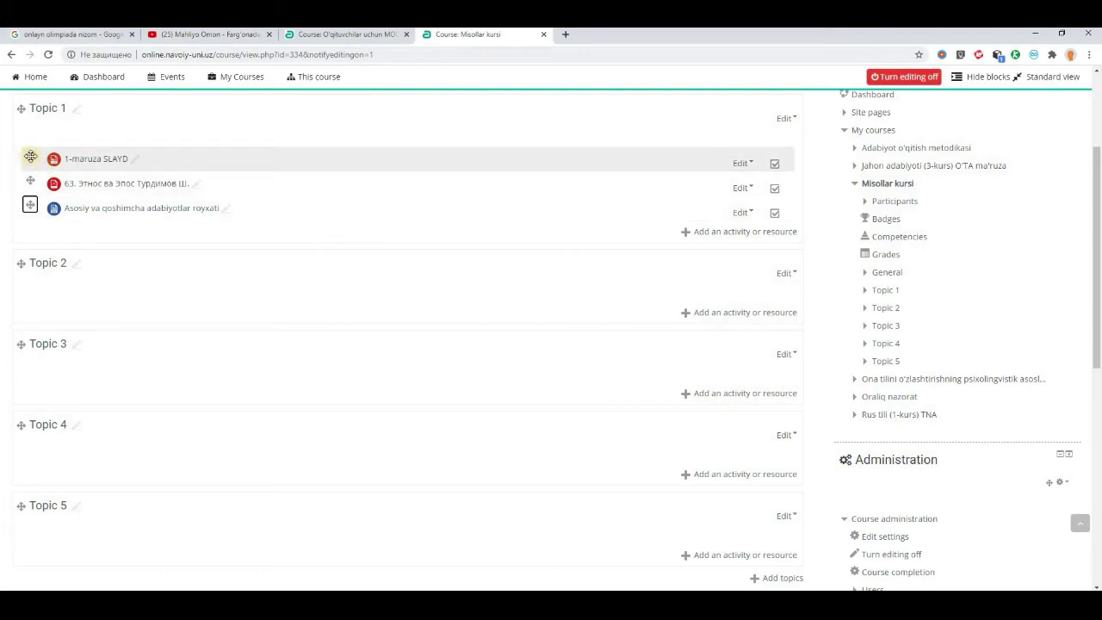
pyautogui.moveTo(31, 156); pyautogui.dragTo(67, 291)
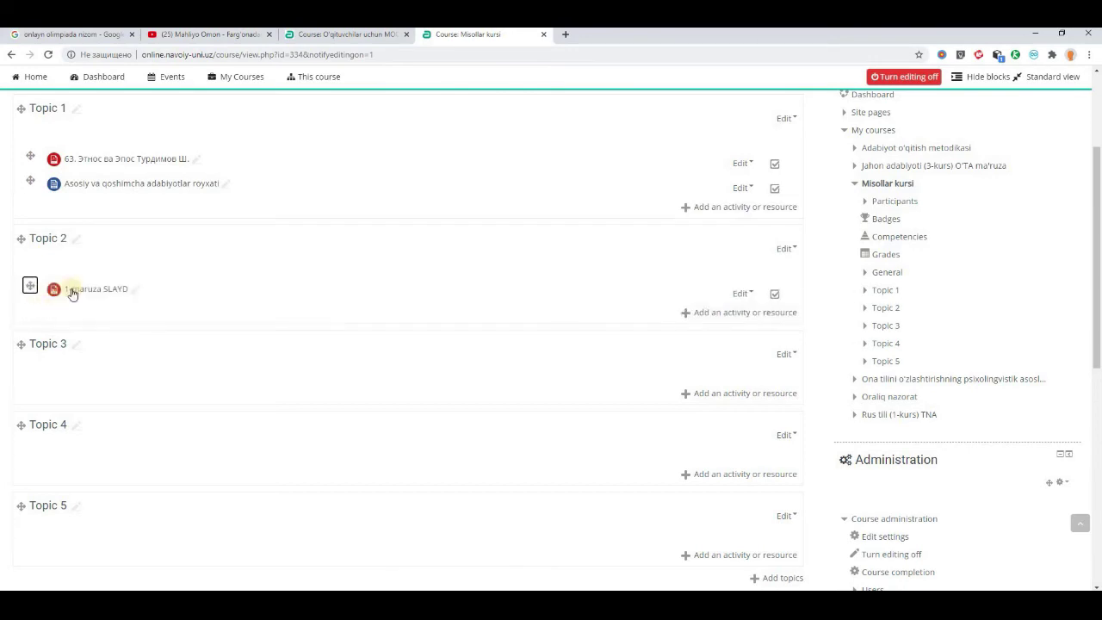
pyautogui.moveTo(30, 166); pyautogui.dragTo(112, 376)
pyautogui.moveTo(29, 366); pyautogui.dragTo(33, 162)
pyautogui.moveTo(29, 287); pyautogui.dragTo(32, 139)
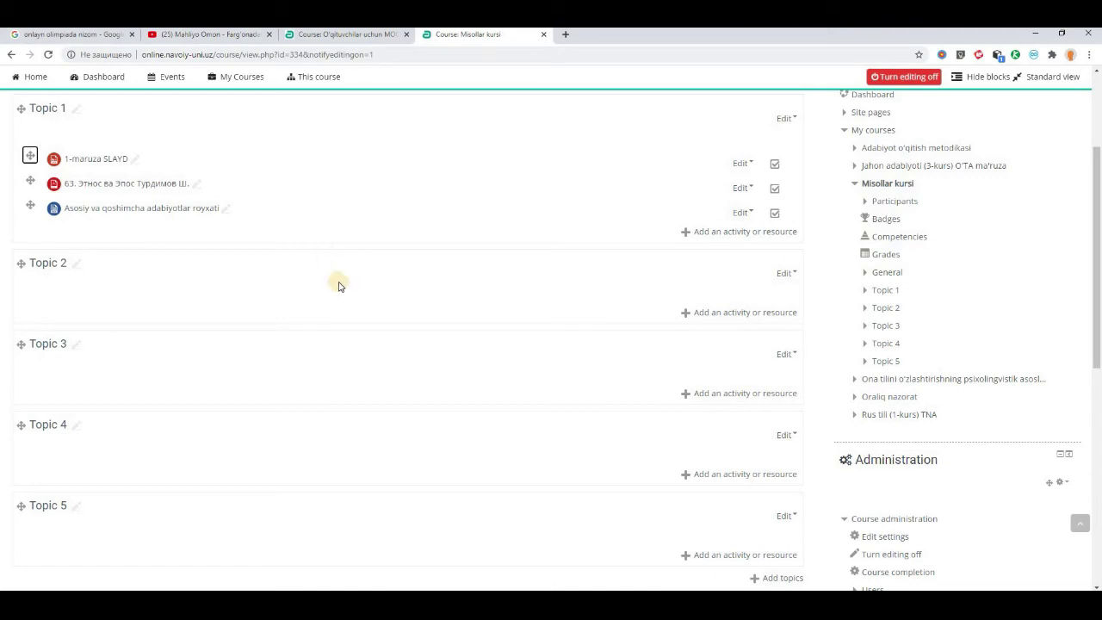
# Rename the presentation in Topic 1 as "1-ma'ruza SLAYD".
pyautogui.scroll(3, 379, 313)
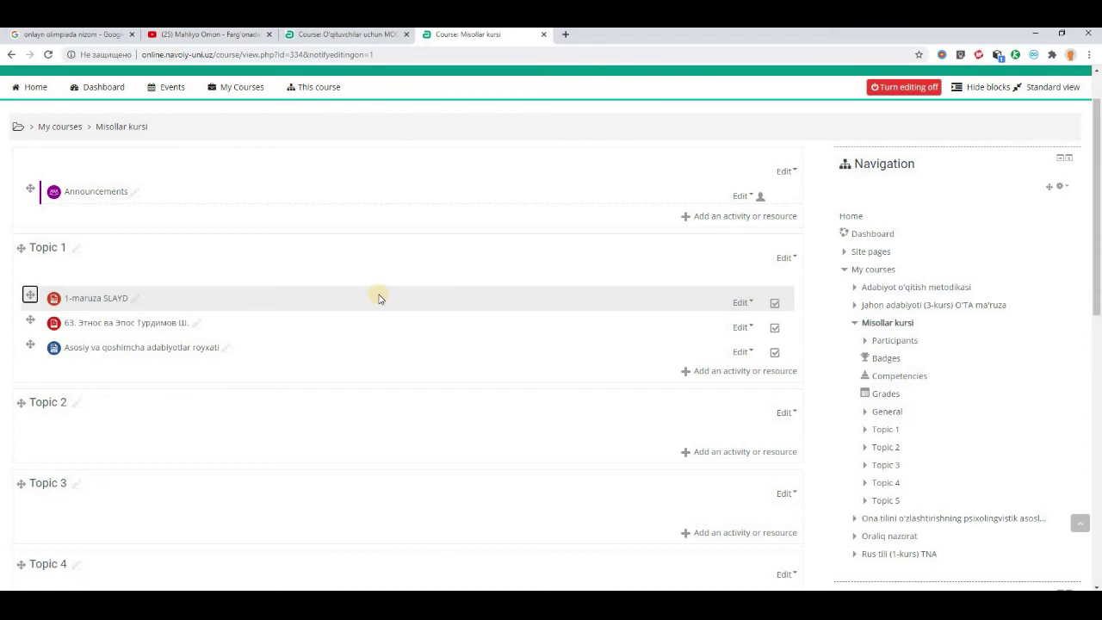
pyautogui.click(136, 301)
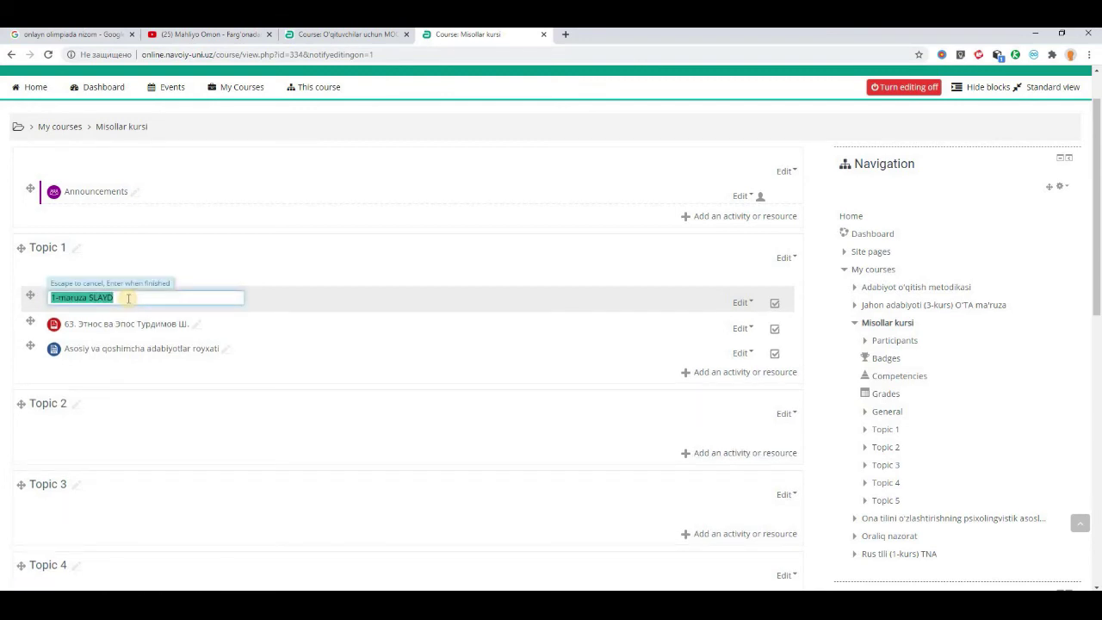
pyautogui.press('Home')
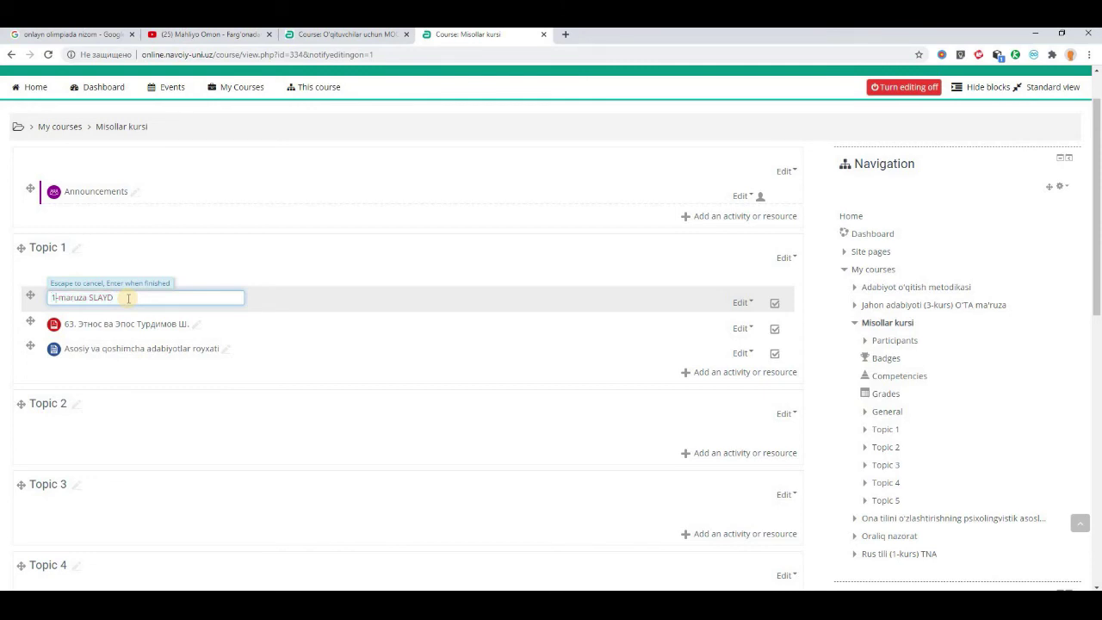
pyautogui.write("'")
pyautogui.press('Return')
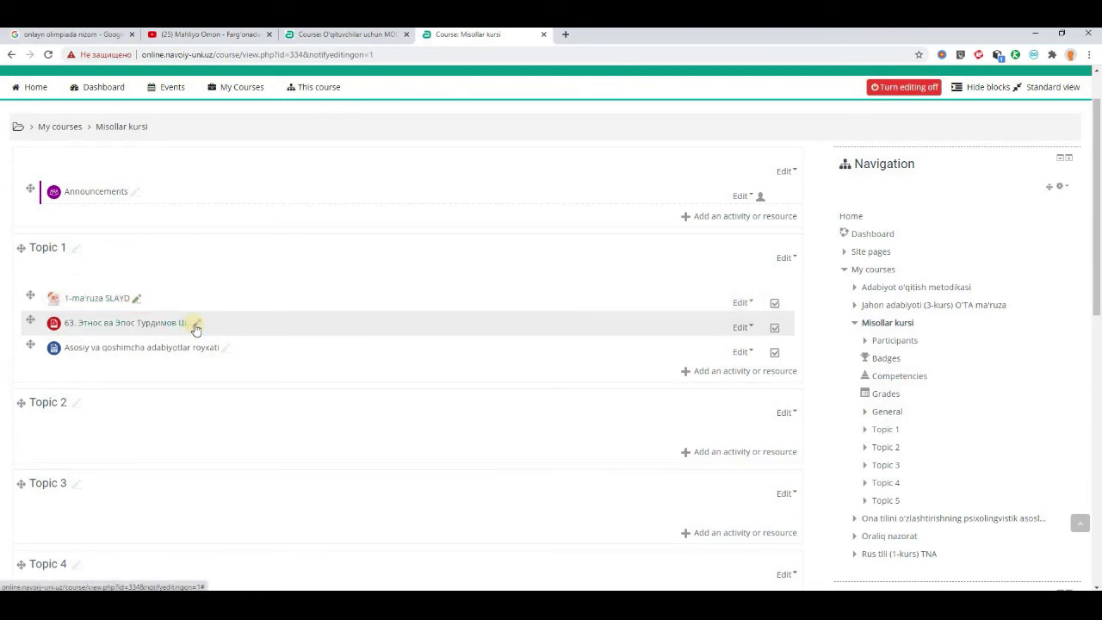
# Rename the Word document in Topic 1 as "Asosiy va qo'shimcha adabiyotlar ro'yxati".
pyautogui.click(224, 347)
pyautogui.click(179, 346)
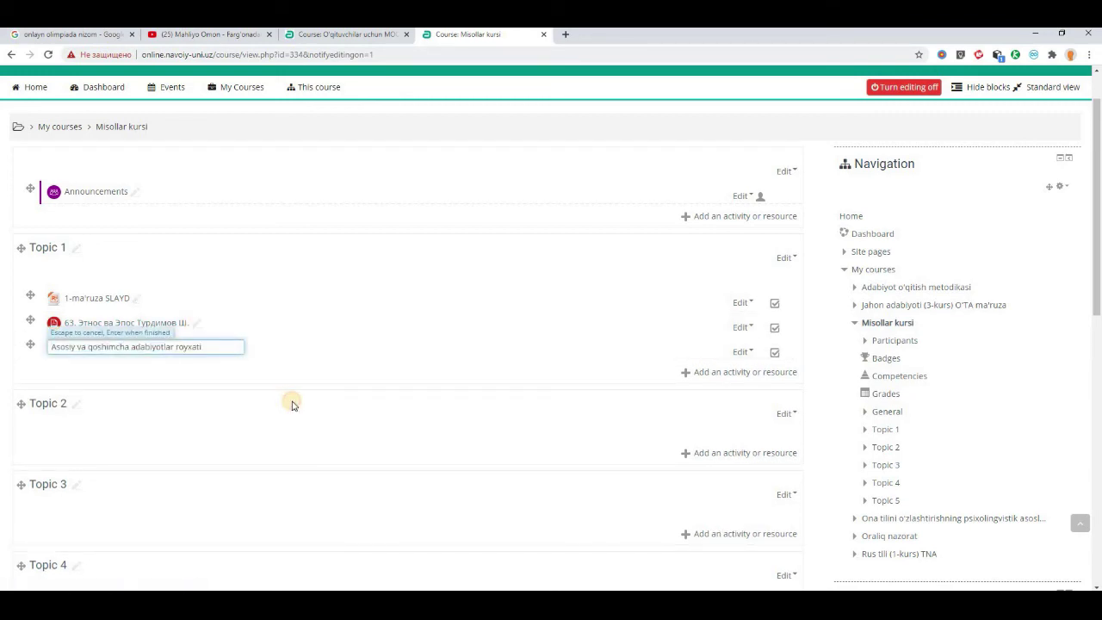
pyautogui.write("'")
pyautogui.write("'")
pyautogui.press('Return')
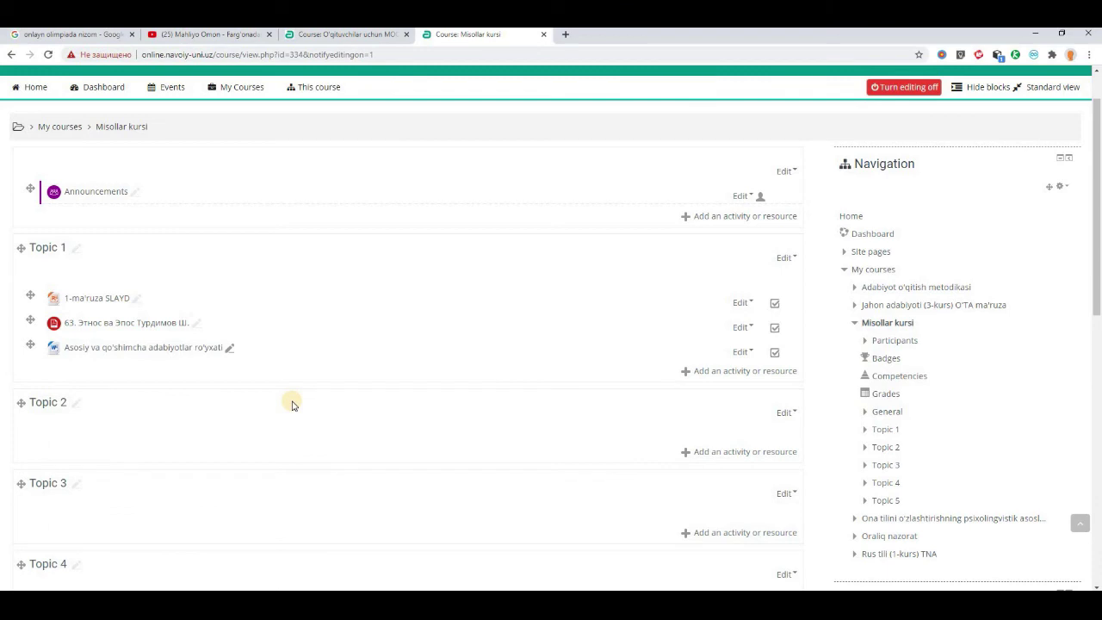
# Rename the PDF in Topic 1 as "Etnos va epos".
pyautogui.click(197, 326)
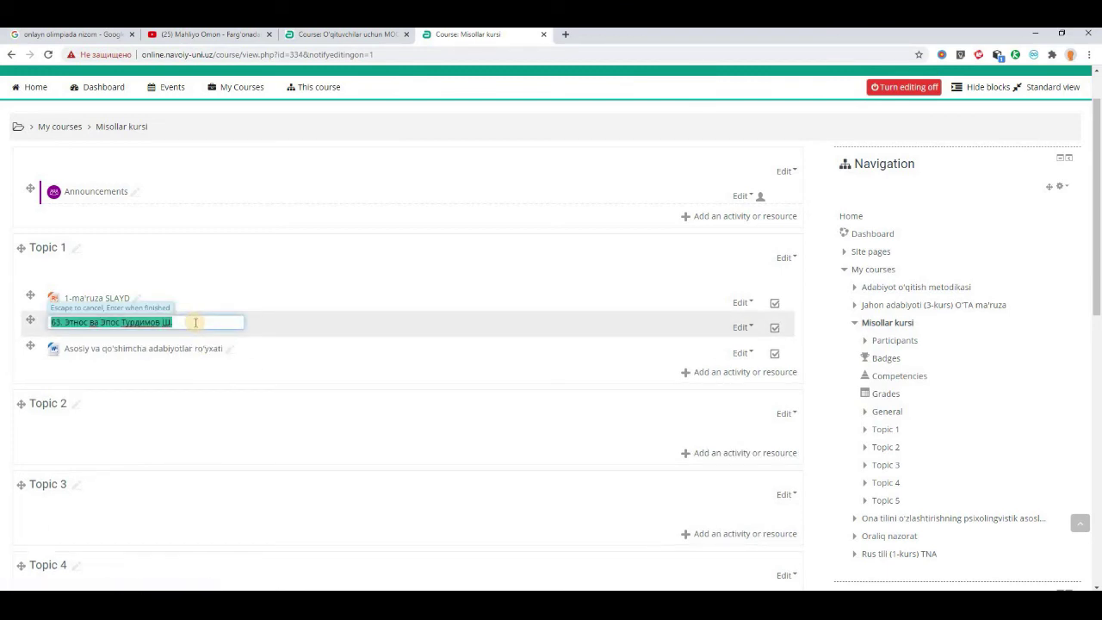
pyautogui.write('Etnos va epos')
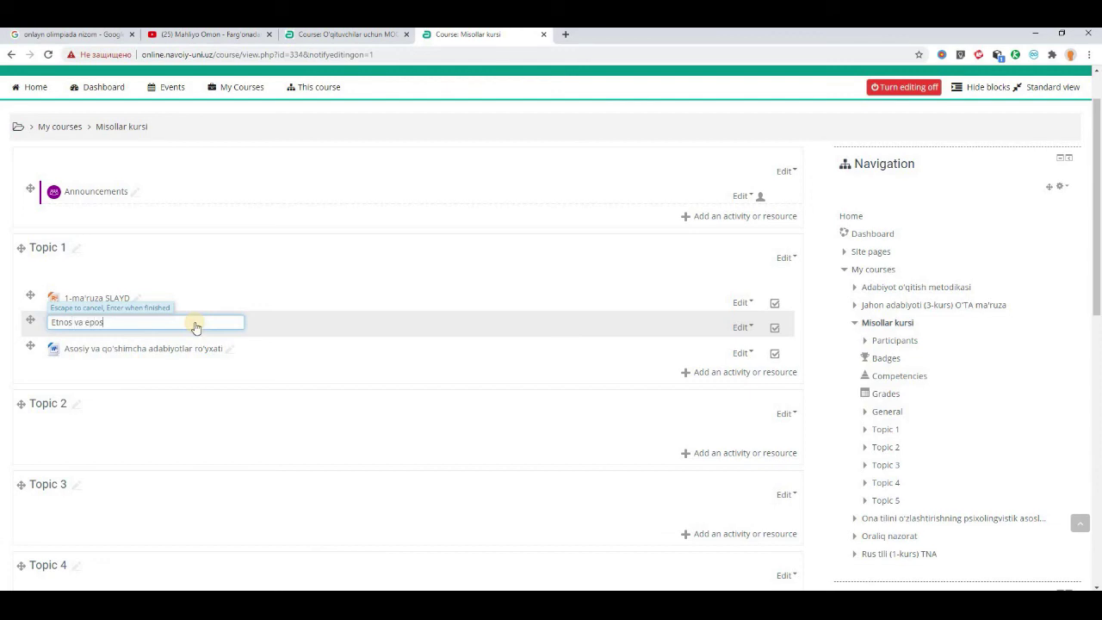
pyautogui.press('Return')
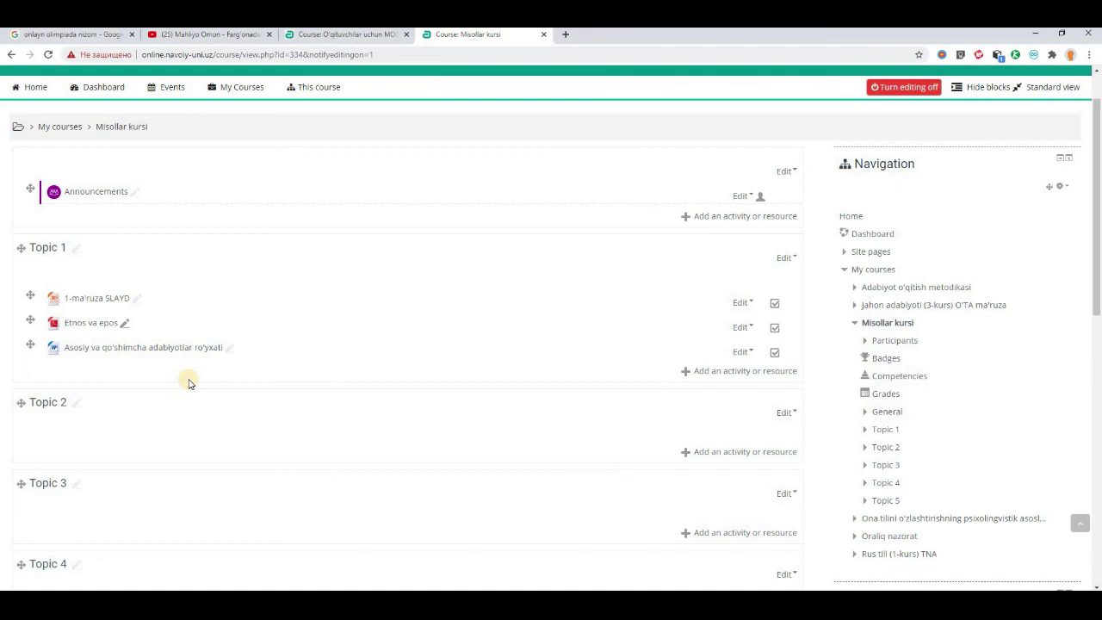
# Reload the Misollar kursi course page and turn its editing mode off.
pyautogui.click(47, 55)
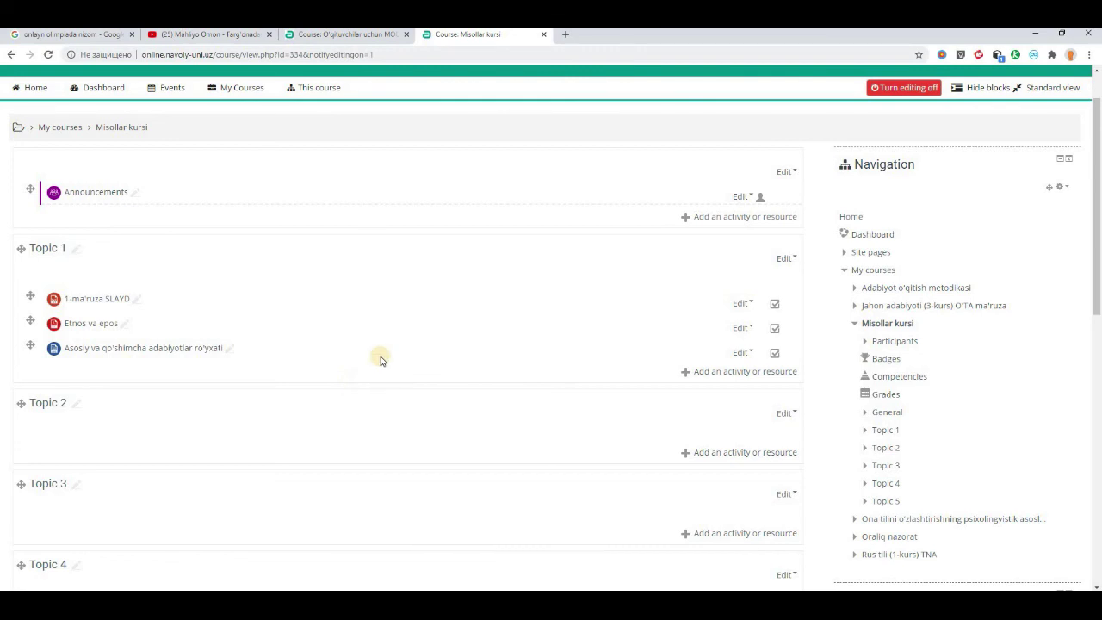
pyautogui.click(878, 90)
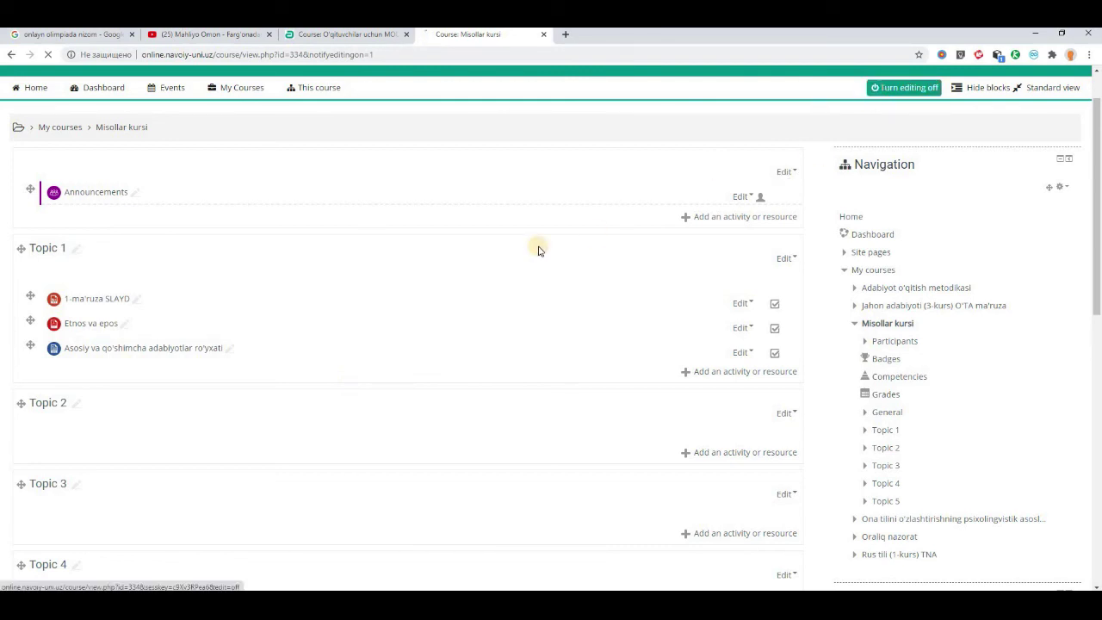